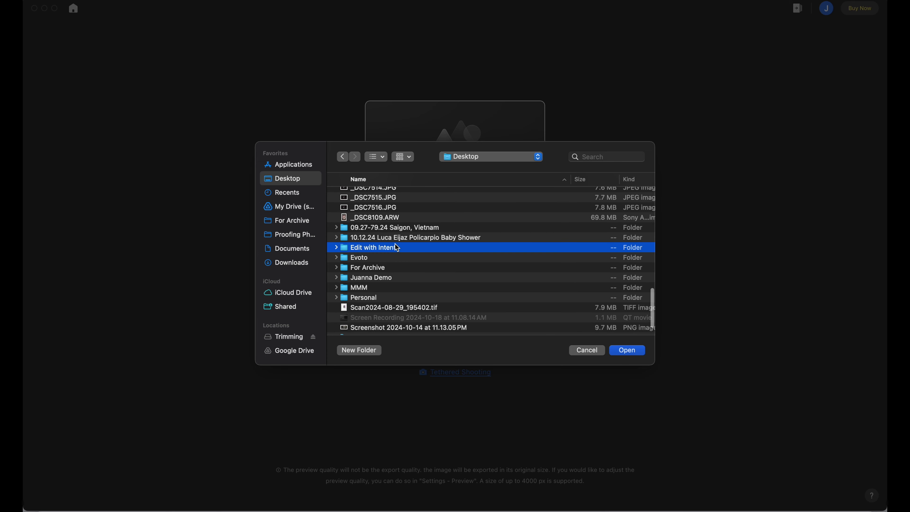
# Step: Import _DSC0076.tif, _DSC5199.tif, _DSC5233.tif and _DSC5259.tif from the Evoto folder
pyautogui.doubleClick(359, 205)
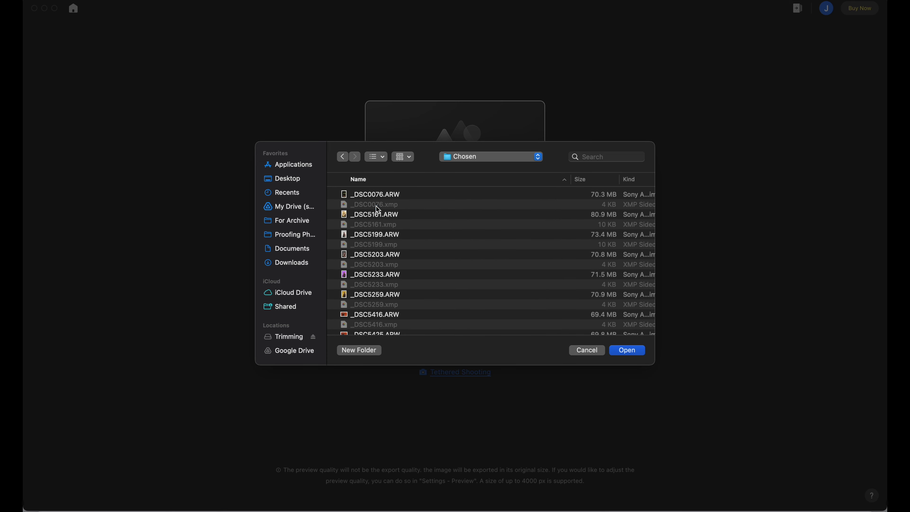
pyautogui.click(346, 161)
pyautogui.doubleClick(380, 214)
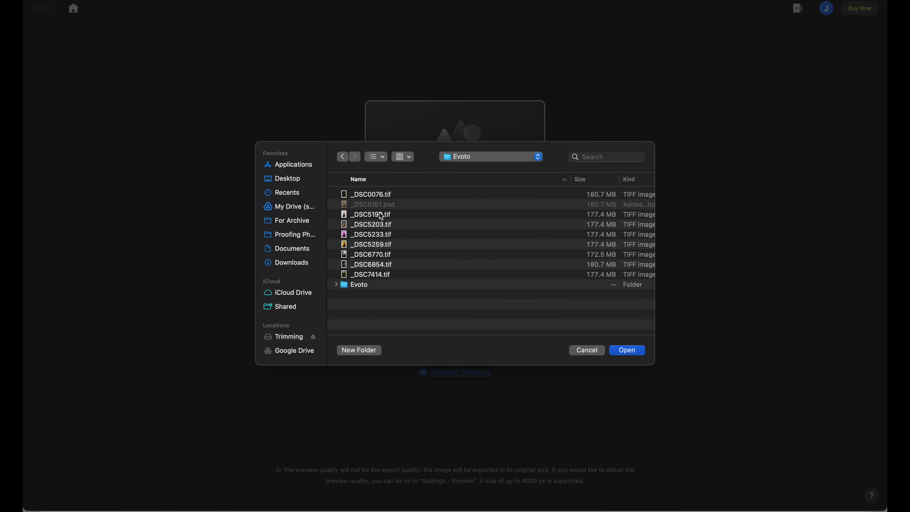
pyautogui.click(396, 195)
pyautogui.click(394, 215)
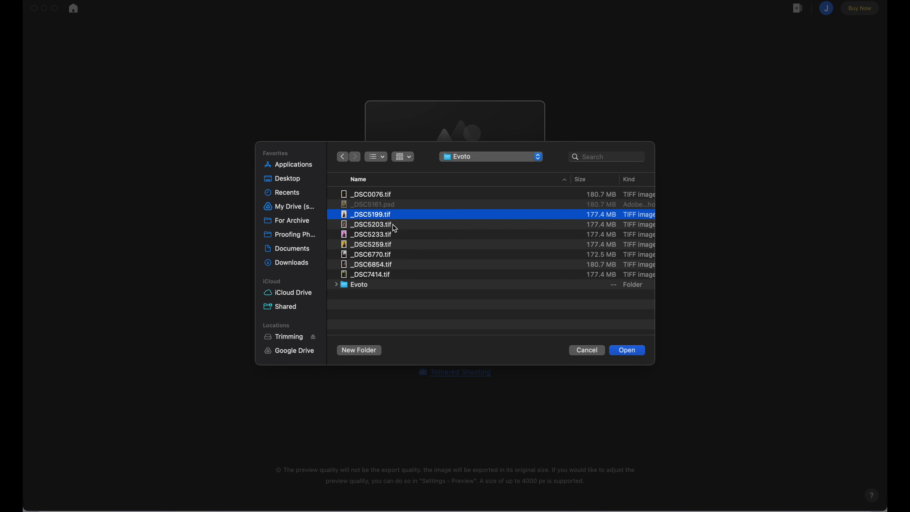
pyautogui.keyDown('super'); pyautogui.click(388, 235); pyautogui.keyUp('super')
pyautogui.keyDown('super'); pyautogui.click(384, 245); pyautogui.keyUp('super')
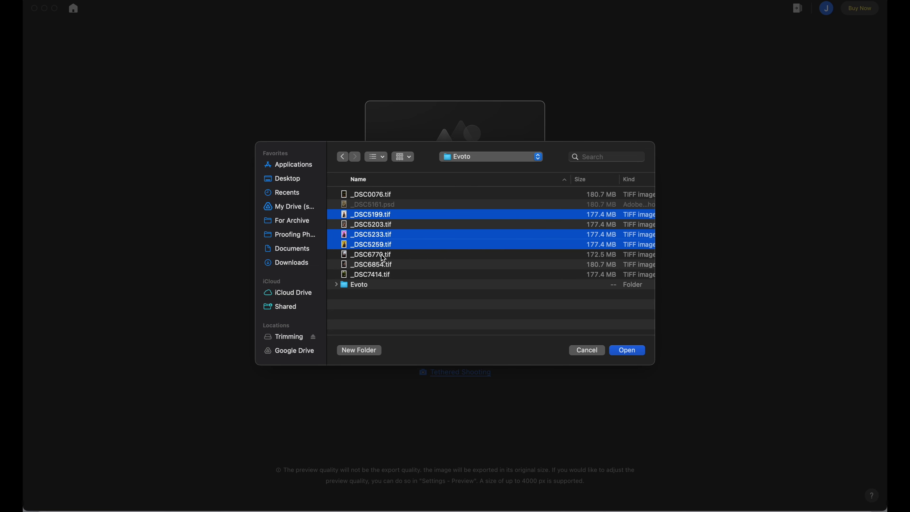
pyautogui.keyDown('super'); pyautogui.click(384, 197); pyautogui.keyUp('super')
pyautogui.click(627, 350)
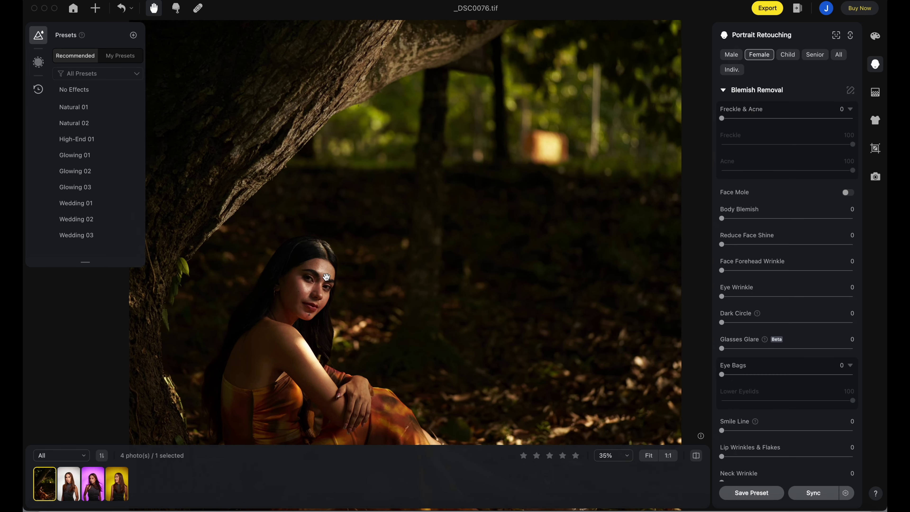
pyautogui.scroll(5, 449, 172)
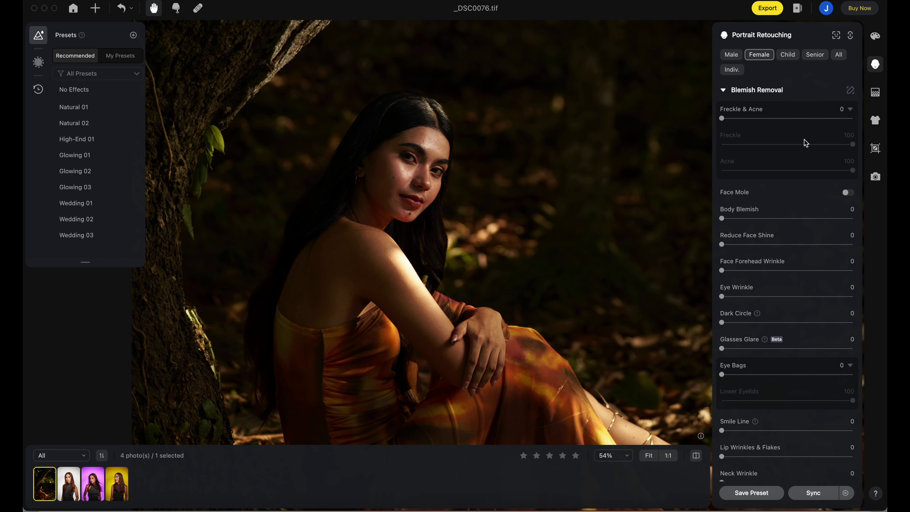
pyautogui.click(875, 64)
pyautogui.scroll(-3, 680, 139)
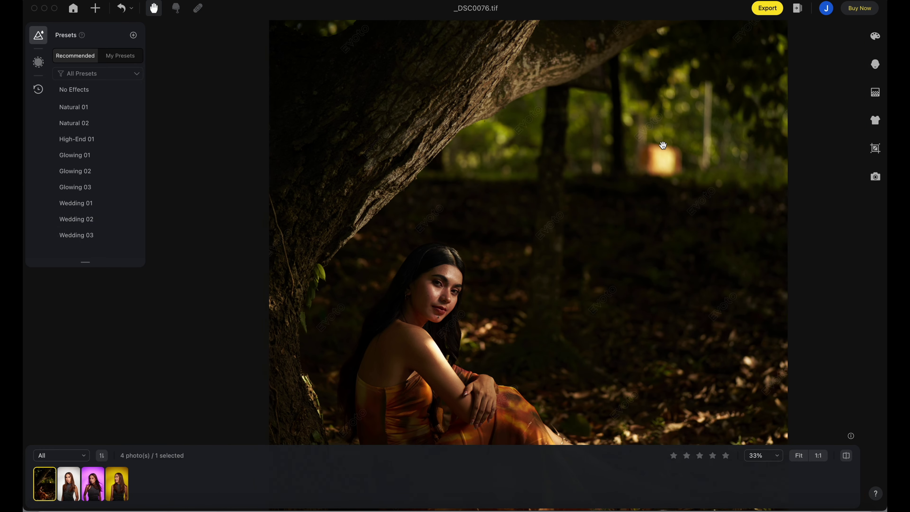
pyautogui.click(878, 65)
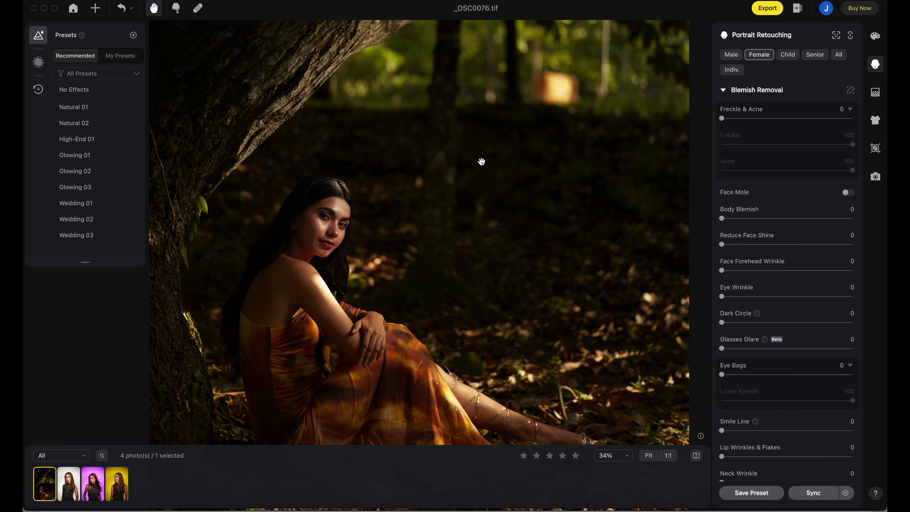
# Step: Set Freckle & Acne to 66 and Reduce Face Shine to 48 for the woman in _DSC0076.tif
pyautogui.scroll(5, 481, 161)
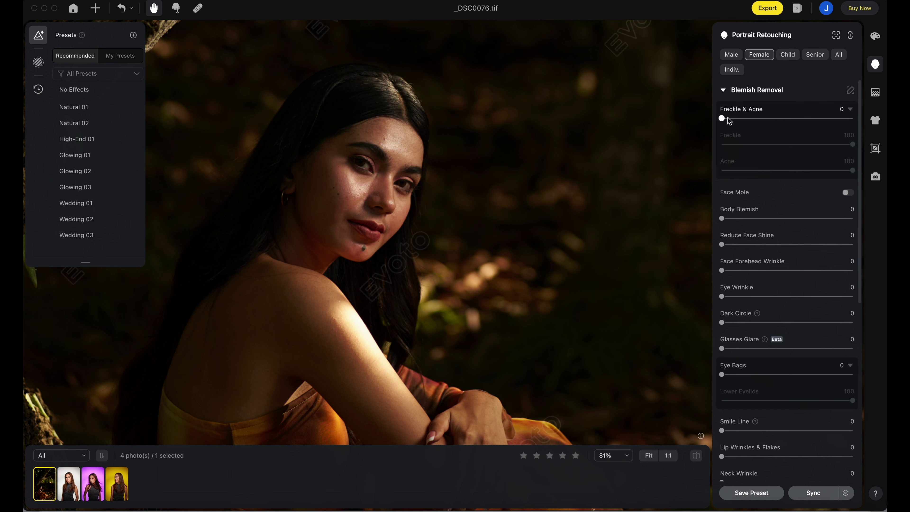
pyautogui.moveTo(722, 119); pyautogui.dragTo(807, 118)
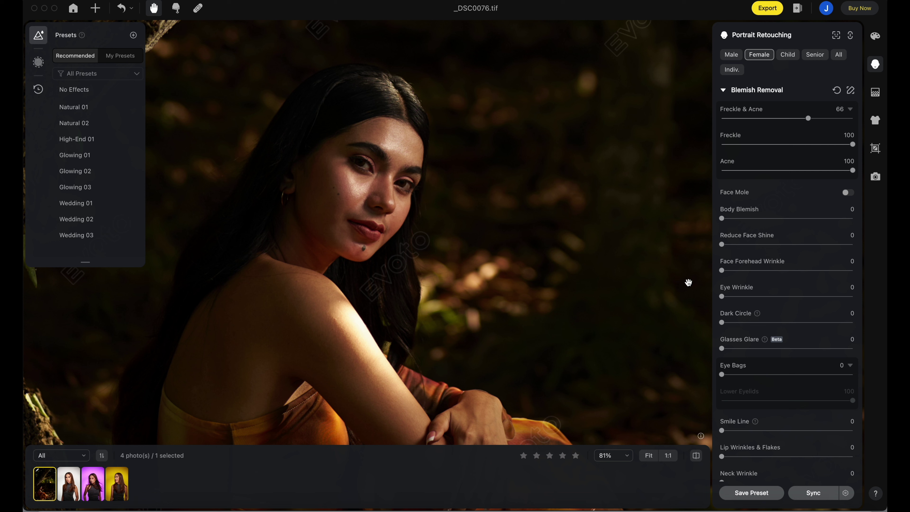
pyautogui.moveTo(722, 245); pyautogui.dragTo(863, 244)
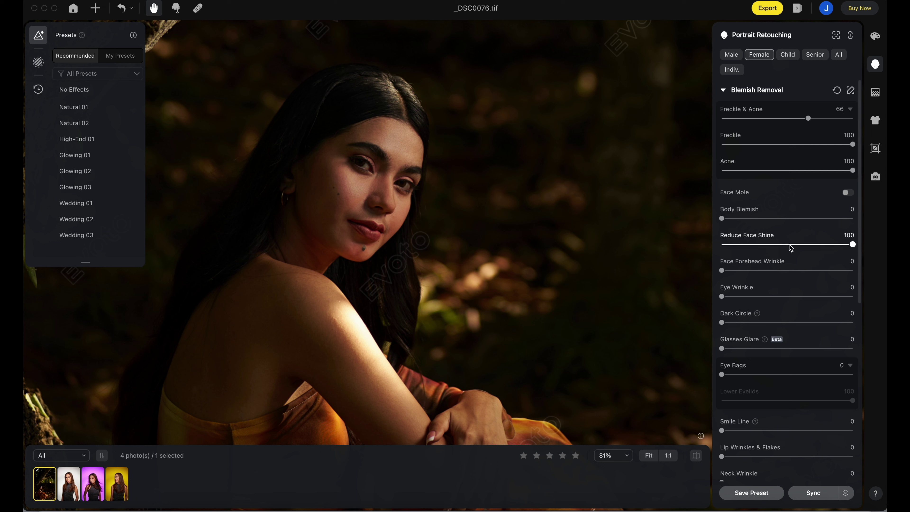
pyautogui.moveTo(790, 244); pyautogui.dragTo(785, 247)
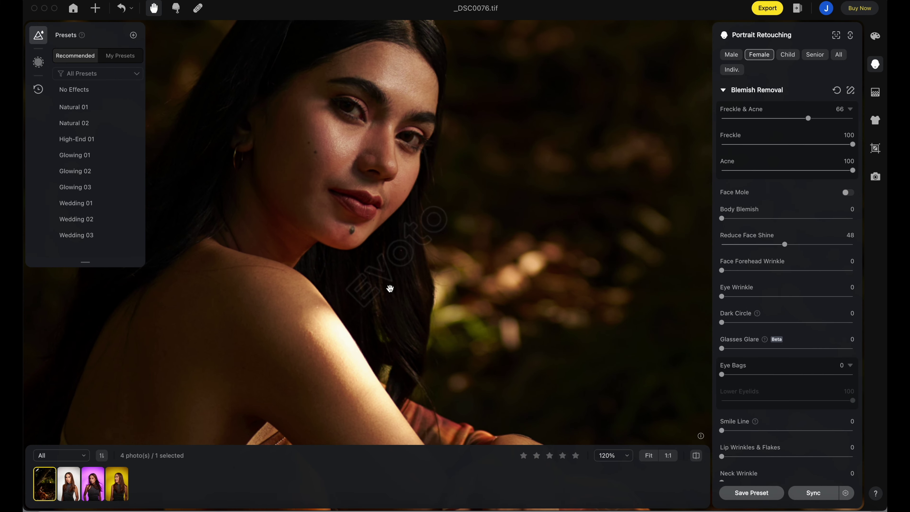
# Step: Set Neck Wrinkle removal to 100 on the forest portrait
pyautogui.moveTo(497, 209); pyautogui.dragTo(524, 177)
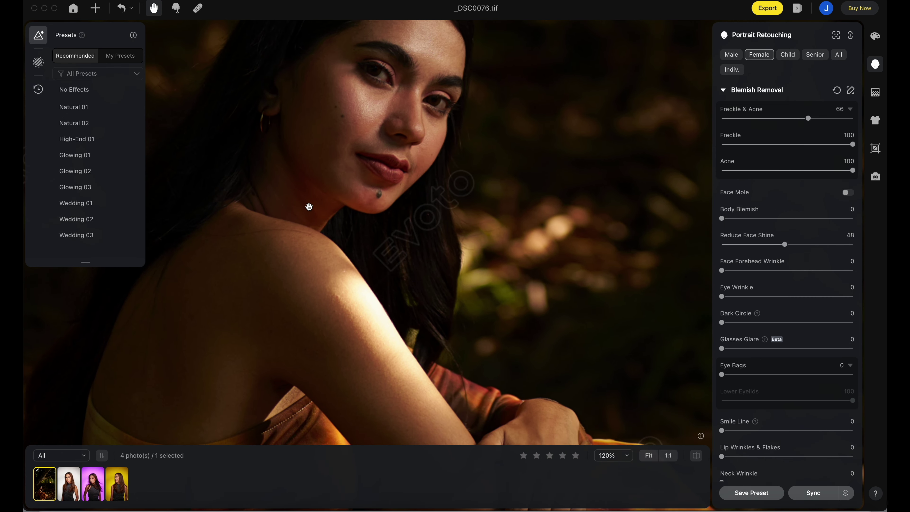
pyautogui.scroll(-4, 833, 325)
pyautogui.scroll(-1, 804, 361)
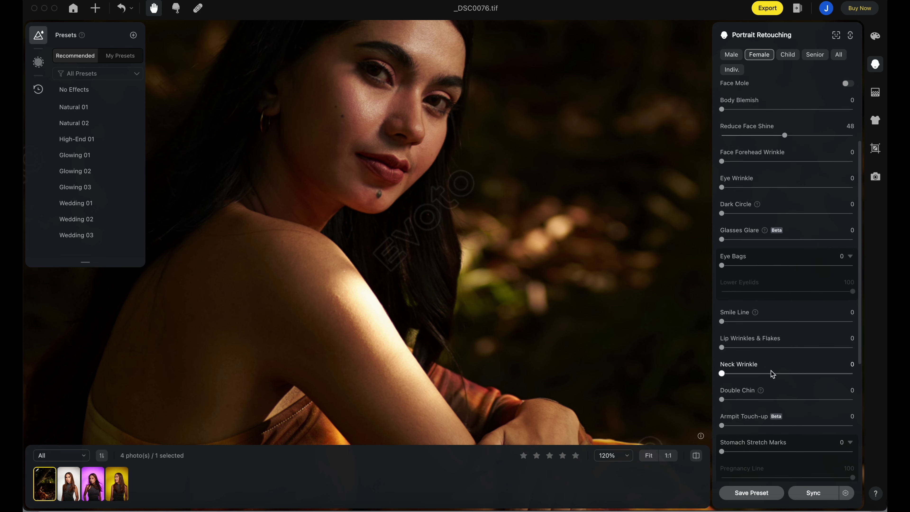
pyautogui.moveTo(722, 374); pyautogui.dragTo(852, 373)
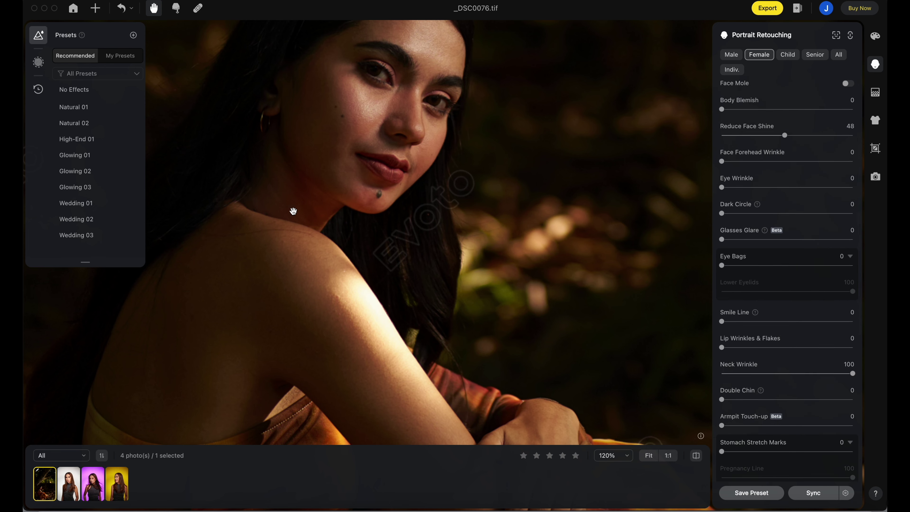
# Step: Set Eye Bags to 41 and Dark Circle to 58 on the forest portrait
pyautogui.moveTo(722, 265); pyautogui.dragTo(852, 265)
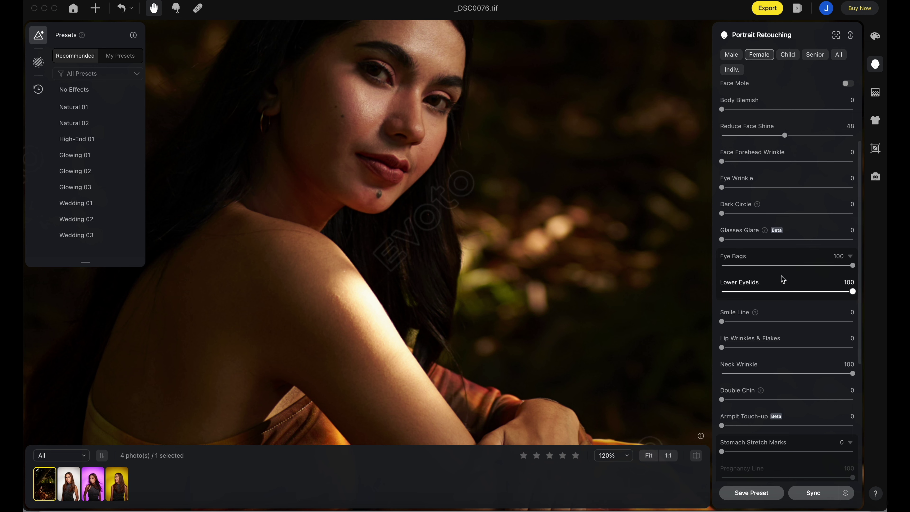
pyautogui.moveTo(851, 265); pyautogui.dragTo(775, 265)
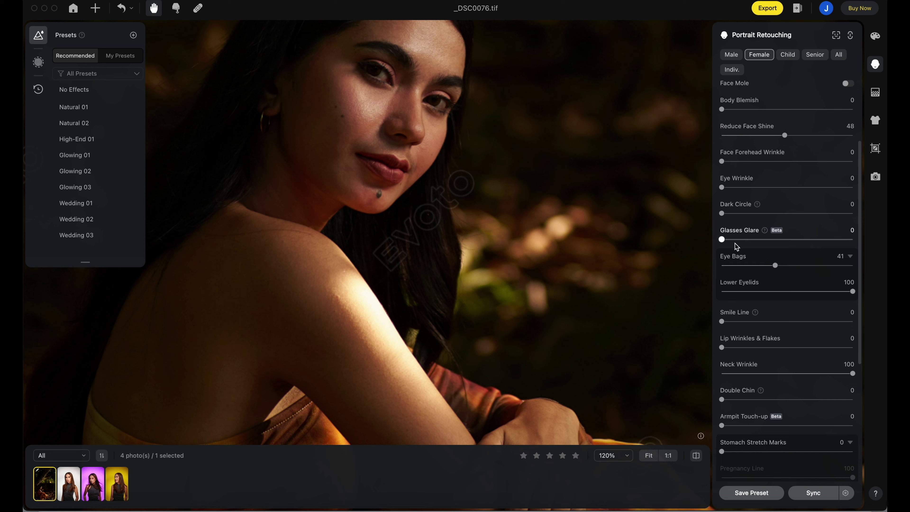
pyautogui.moveTo(722, 214); pyautogui.dragTo(797, 213)
pyautogui.scroll(-5, 547, 252)
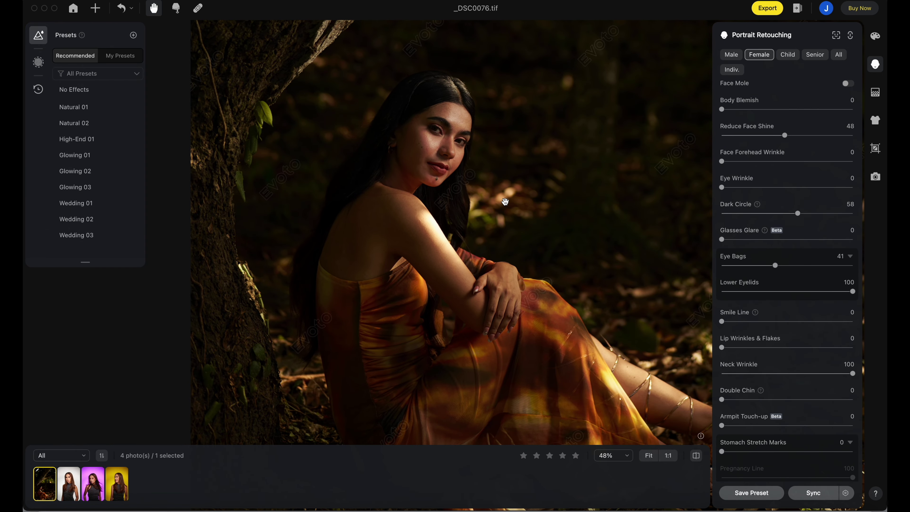
# Step: Switch to the photo _DSC5199.tif and set its Dark Circle removal to 100
pyautogui.scroll(-5, 808, 207)
pyautogui.scroll(-3, 808, 206)
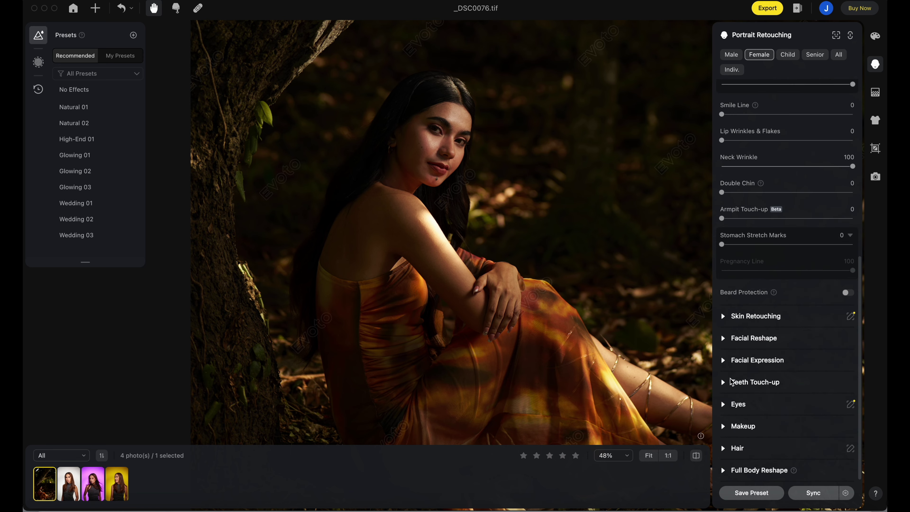
pyautogui.press('Right')
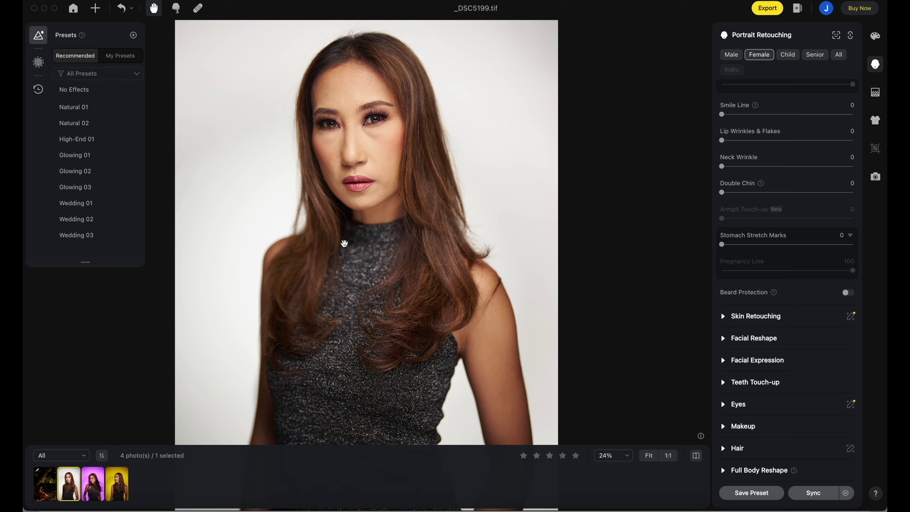
pyautogui.scroll(1, 400, 153)
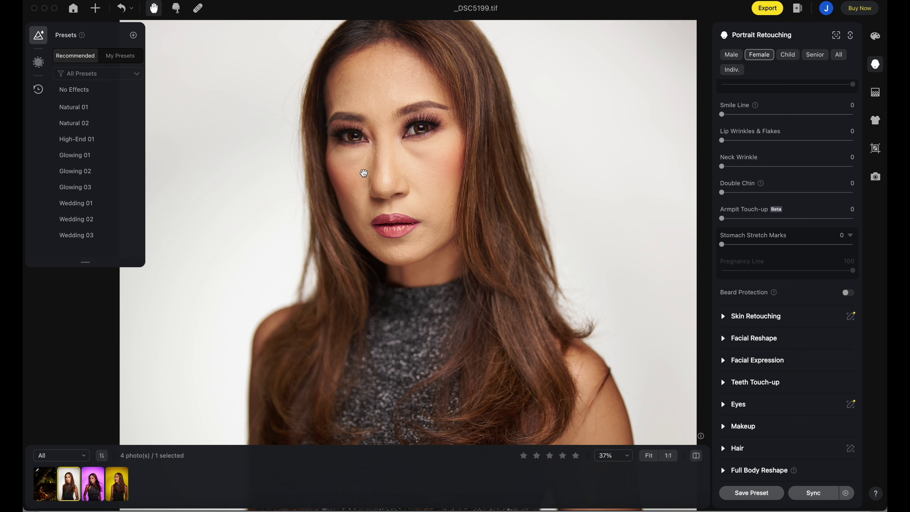
pyautogui.scroll(4, 756, 192)
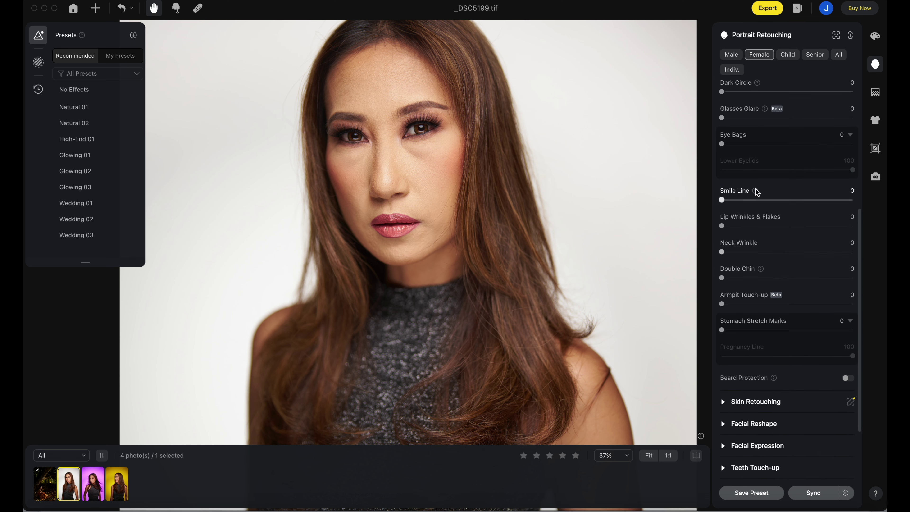
pyautogui.scroll(2, 757, 191)
pyautogui.moveTo(721, 131); pyautogui.dragTo(853, 131)
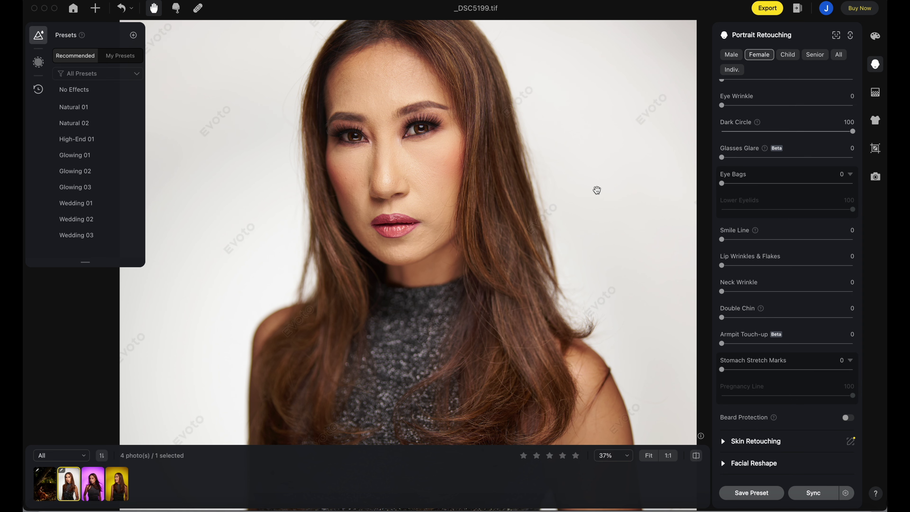
# Step: Set Remove Stray Hairs to 100 in the hair retouching options for _DSC5199.tif
pyautogui.scroll(5, 501, 201)
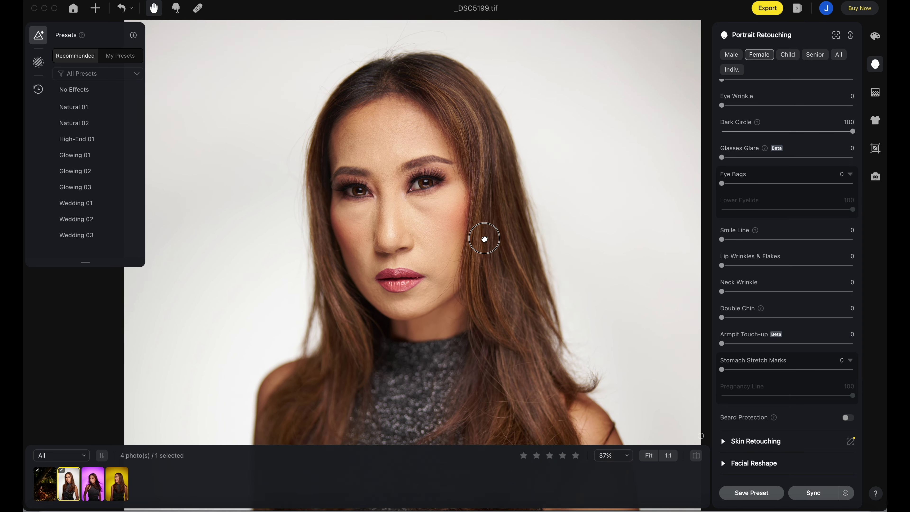
pyautogui.scroll(5, 496, 272)
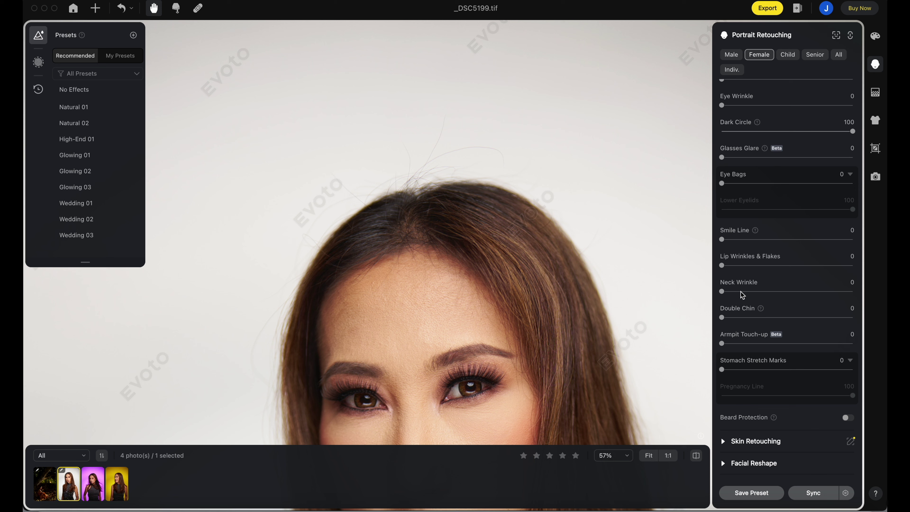
pyautogui.scroll(-4, 761, 281)
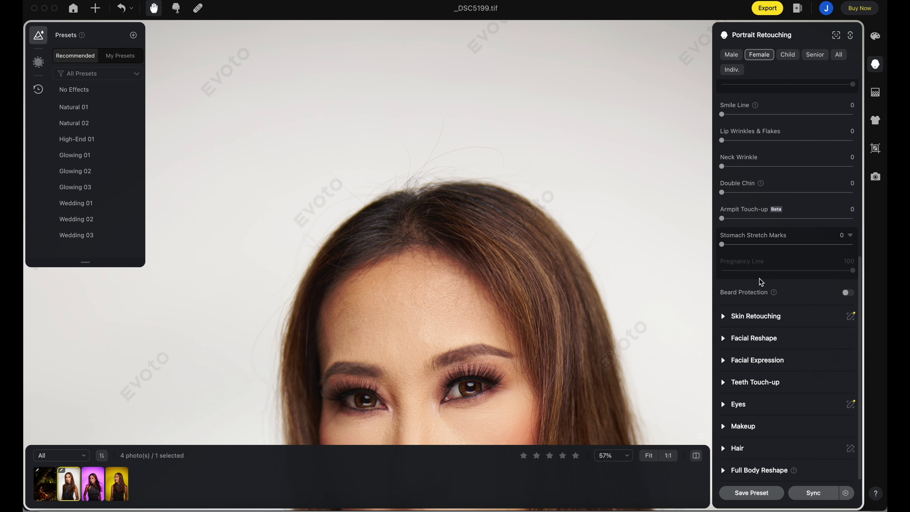
pyautogui.click(722, 447)
pyautogui.scroll(-1, 778, 451)
pyautogui.scroll(-4, 473, 227)
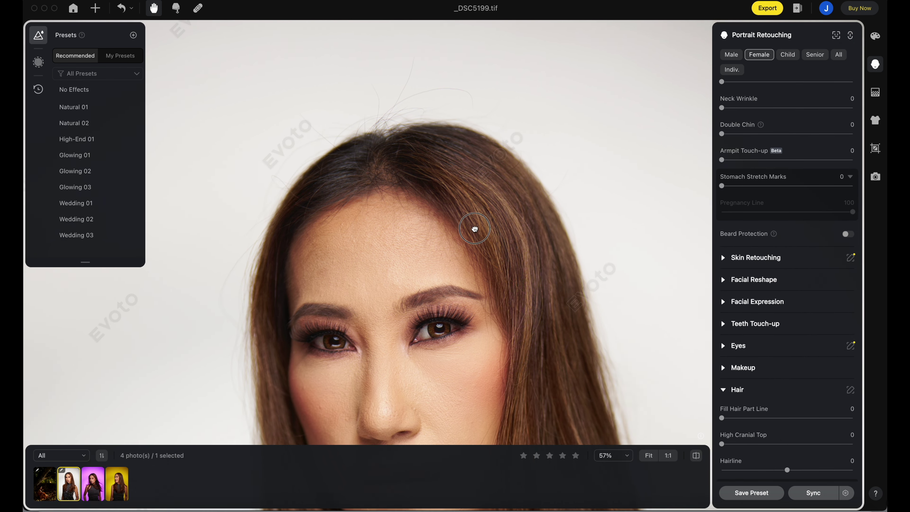
pyautogui.scroll(-3, 773, 318)
pyautogui.scroll(-1, 774, 318)
pyautogui.moveTo(721, 397); pyautogui.dragTo(853, 397)
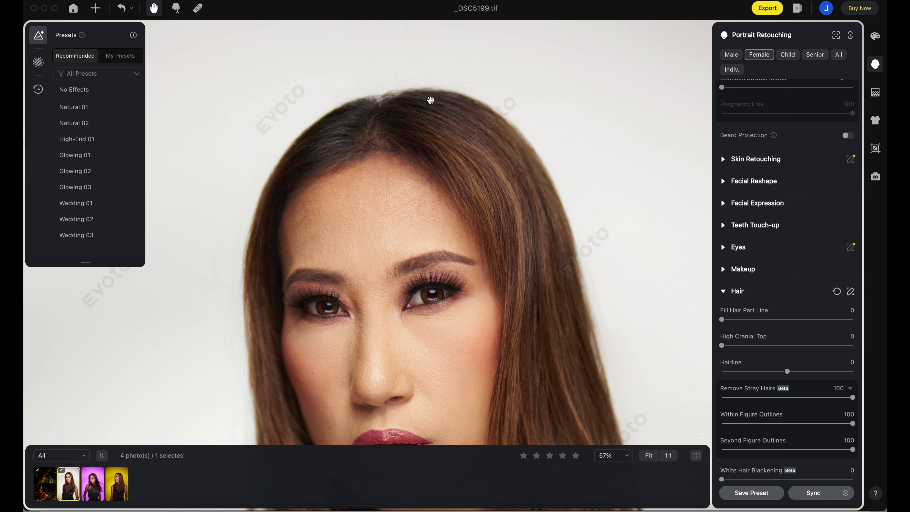
# Step: Compare the stray hair removal by alternately setting Within Figure Outlines and Beyond Figure Outlines to 0, restoring both to 100
pyautogui.scroll(-4, 502, 158)
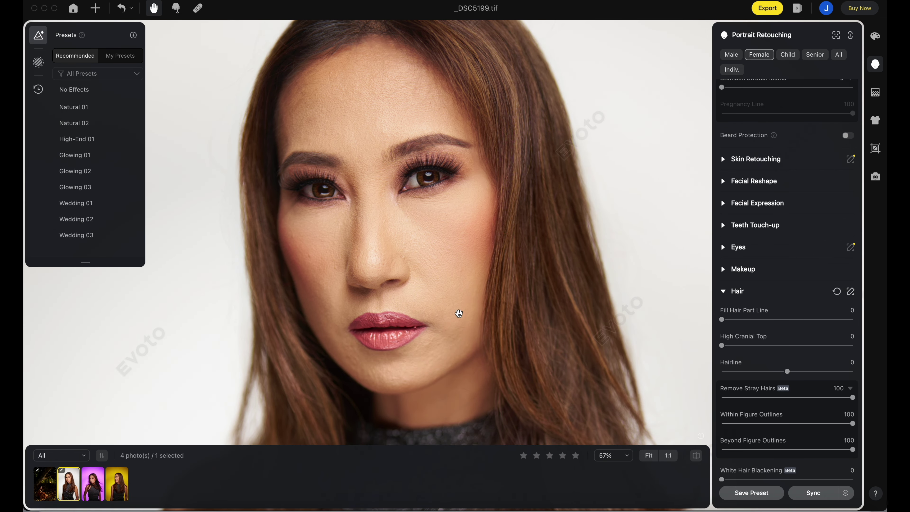
pyautogui.scroll(-2, 788, 377)
pyautogui.moveTo(852, 392); pyautogui.dragTo(636, 389)
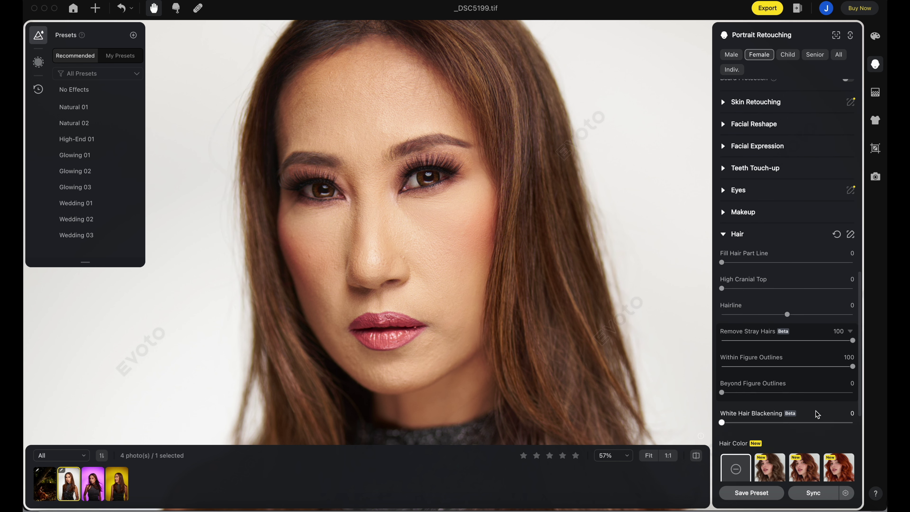
pyautogui.moveTo(723, 392); pyautogui.dragTo(682, 371)
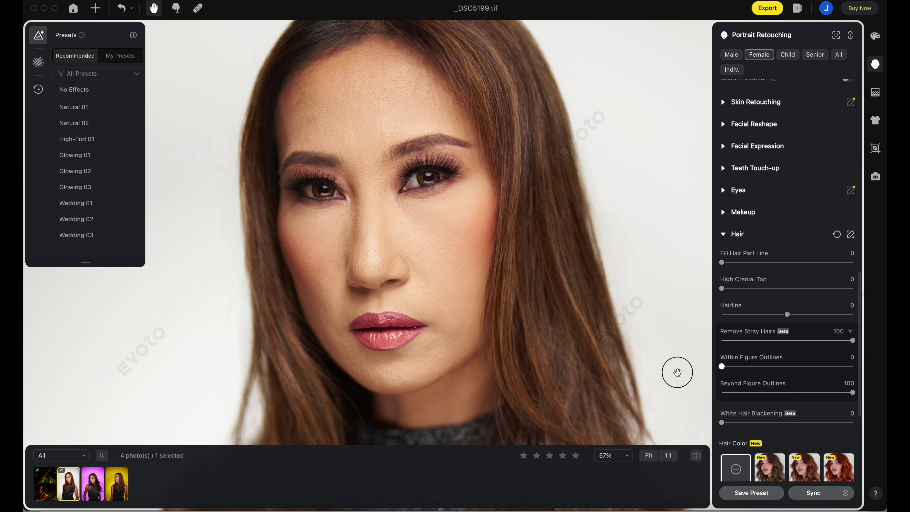
pyautogui.moveTo(785, 364); pyautogui.dragTo(649, 402)
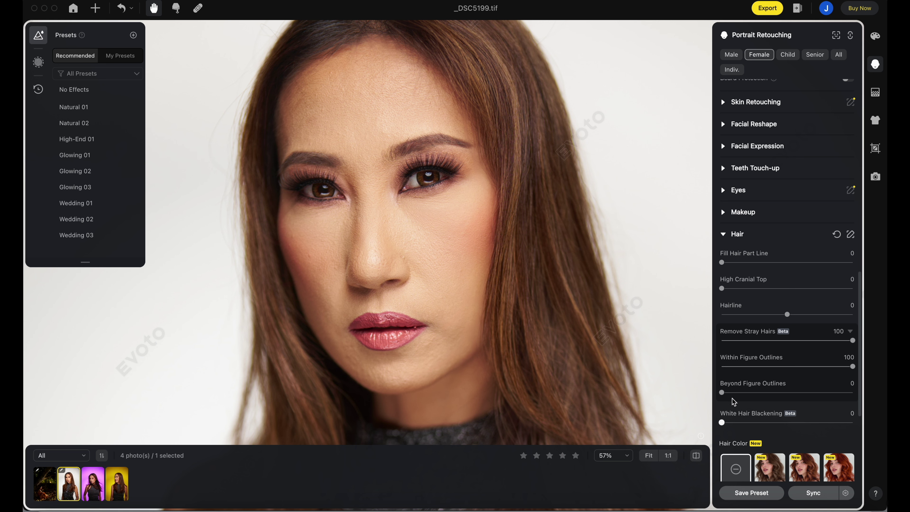
pyautogui.moveTo(721, 392); pyautogui.dragTo(852, 392)
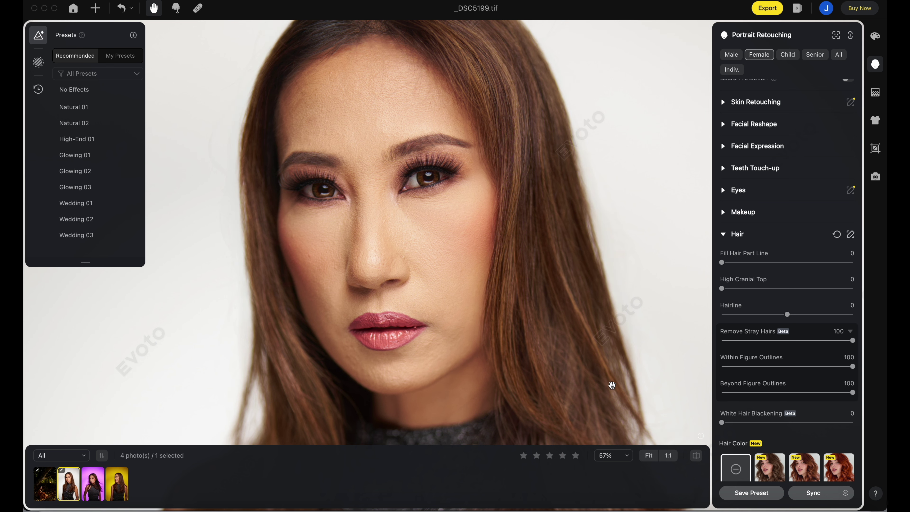
# Step: Apply the H01 hair color to the woman in _DSC5199.tif
pyautogui.scroll(-5, 612, 384)
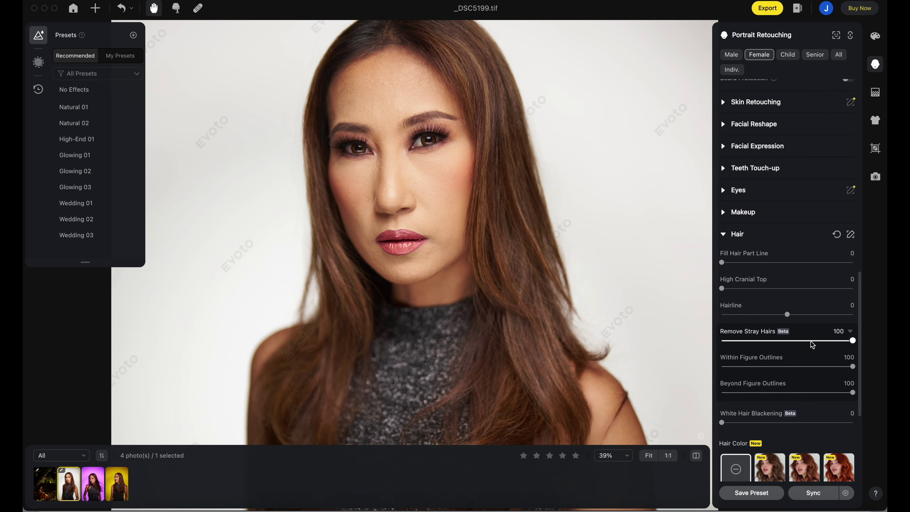
pyautogui.scroll(-6, 788, 346)
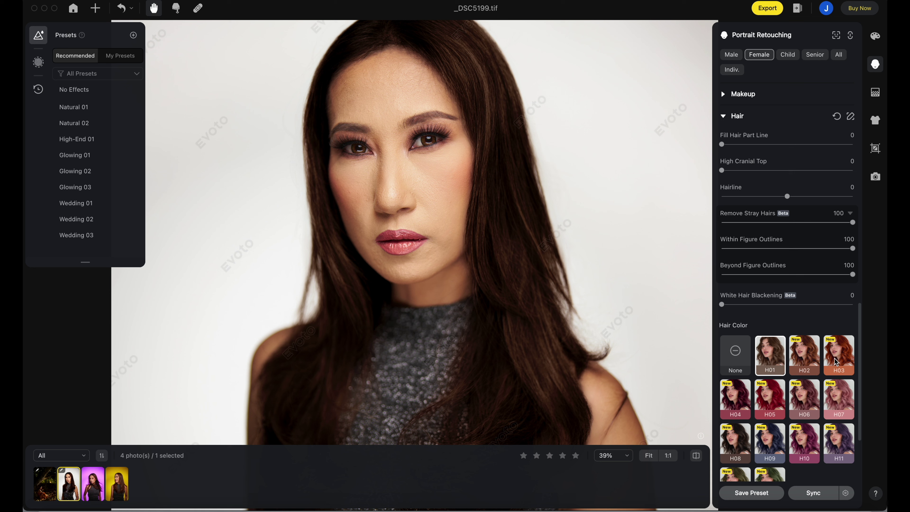
# Step: Try the H03 hair color on the woman in _DSC5199.tif and reset her hair color to None
pyautogui.click(836, 361)
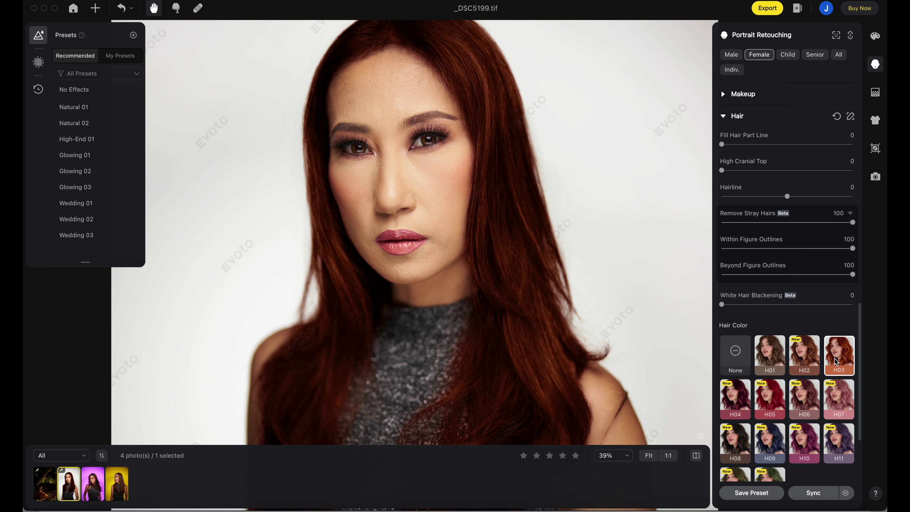
pyautogui.click(735, 356)
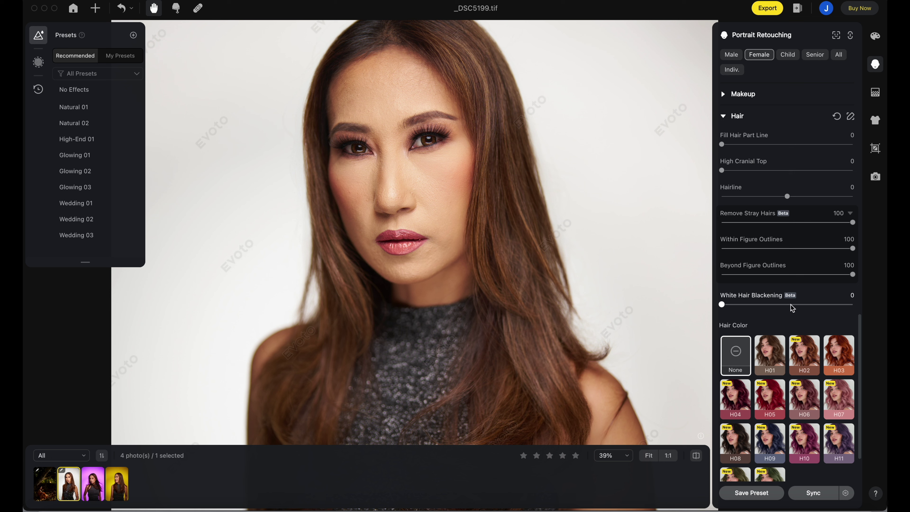
pyautogui.scroll(-3, 791, 308)
# Step: Open the Skin Retouching options for the close-up of the woman's face in _DSC5199.tif
pyautogui.scroll(10, 781, 329)
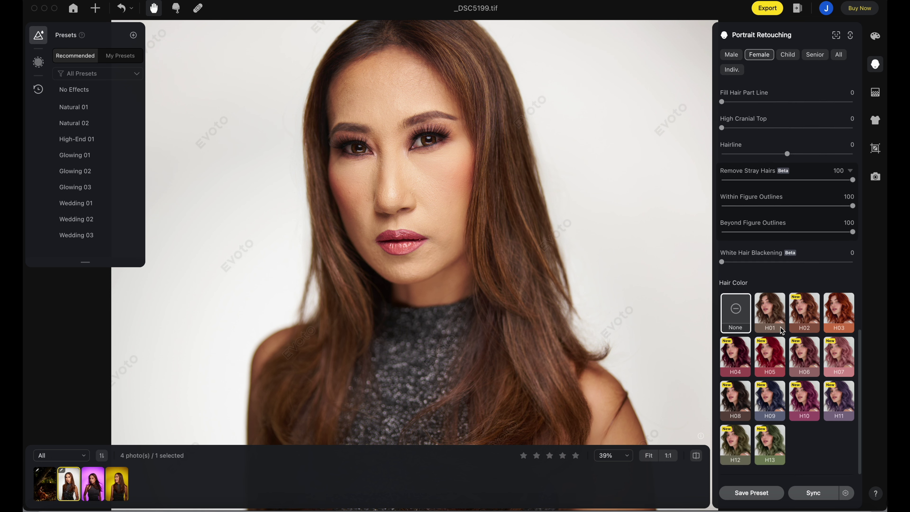
pyautogui.scroll(1, 782, 329)
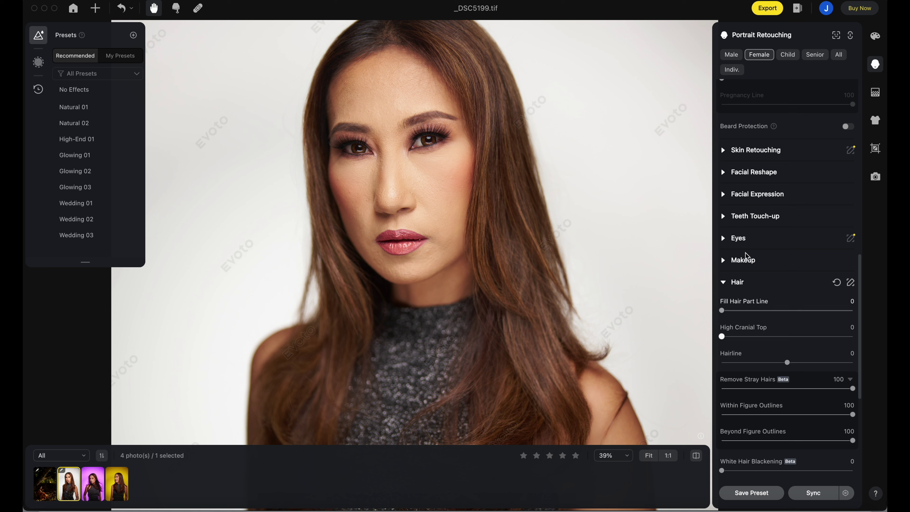
pyautogui.click(721, 150)
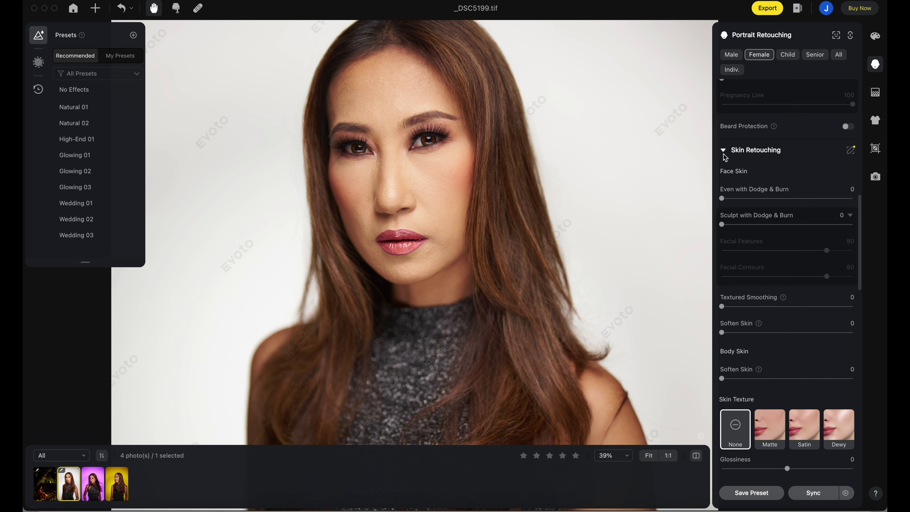
pyautogui.scroll(5, 527, 225)
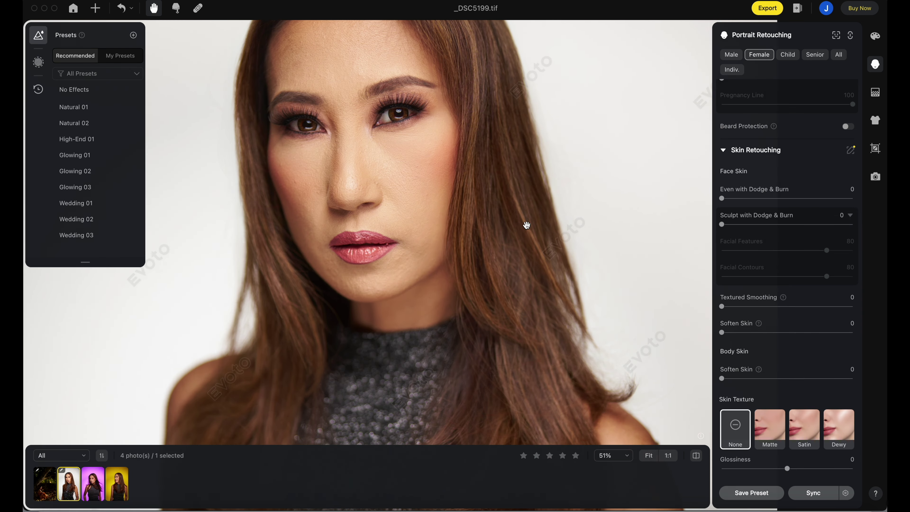
pyautogui.scroll(2, 510, 224)
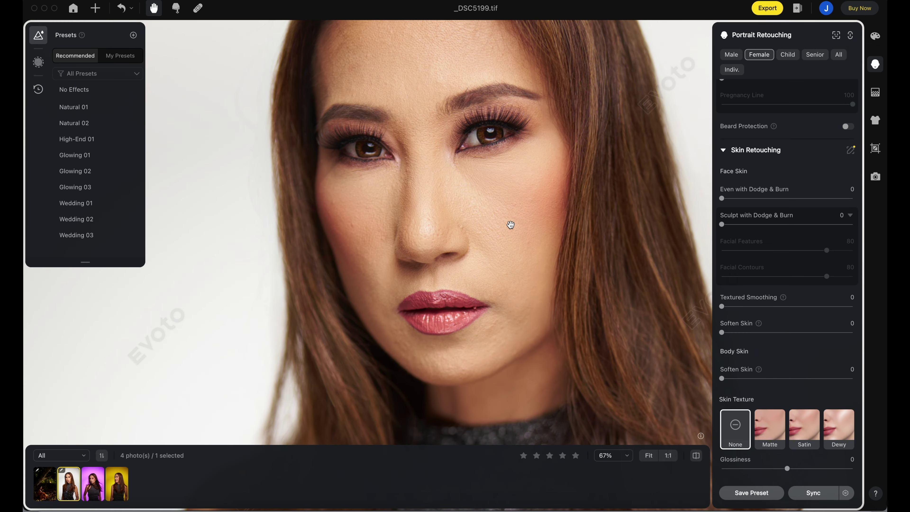